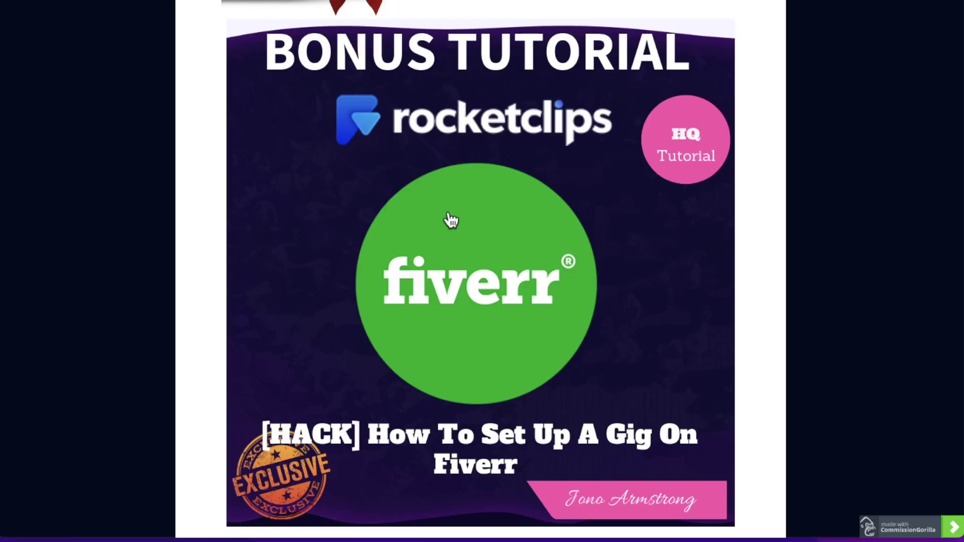
- Scroll past Bonus #2 up to the 'One Long Video to 10 Viral Clips' headline and countdown
{"action": "scroll", "coordinate": [457, 217], "scroll_direction": "up", "scroll_amount": 4}
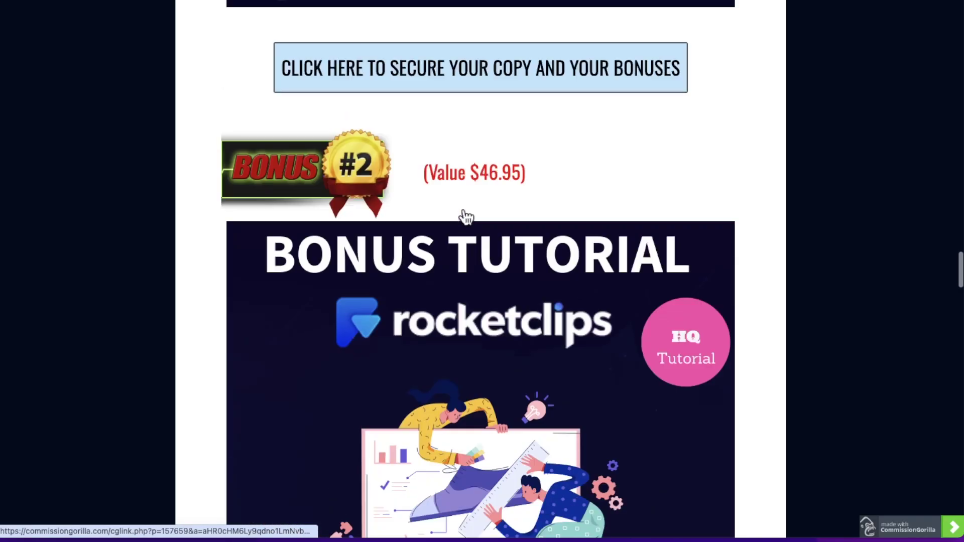
{"action": "scroll", "coordinate": [462, 215], "scroll_direction": "up", "scroll_amount": 20}
{"action": "scroll", "coordinate": [462, 215], "scroll_direction": "down", "scroll_amount": 15}
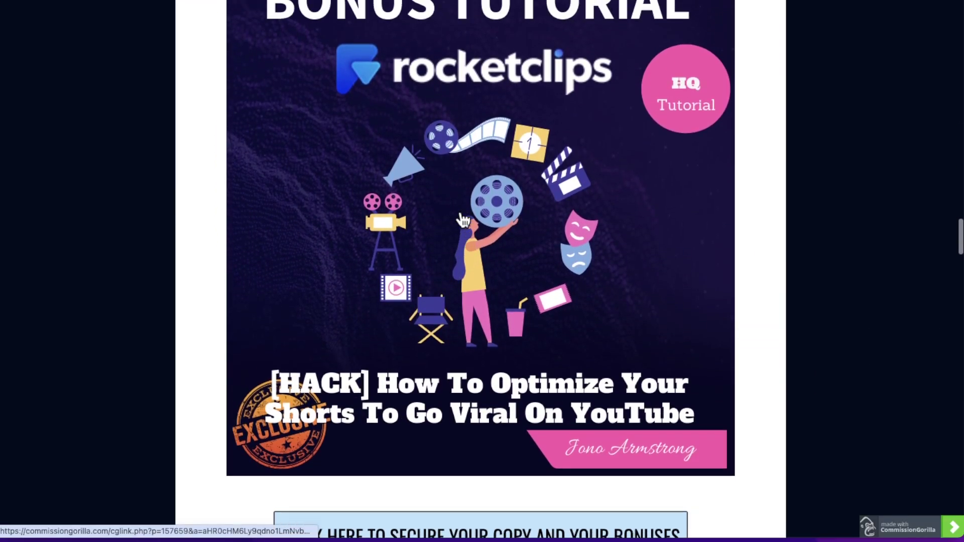
{"action": "scroll", "coordinate": [463, 221], "scroll_direction": "up", "scroll_amount": 2}
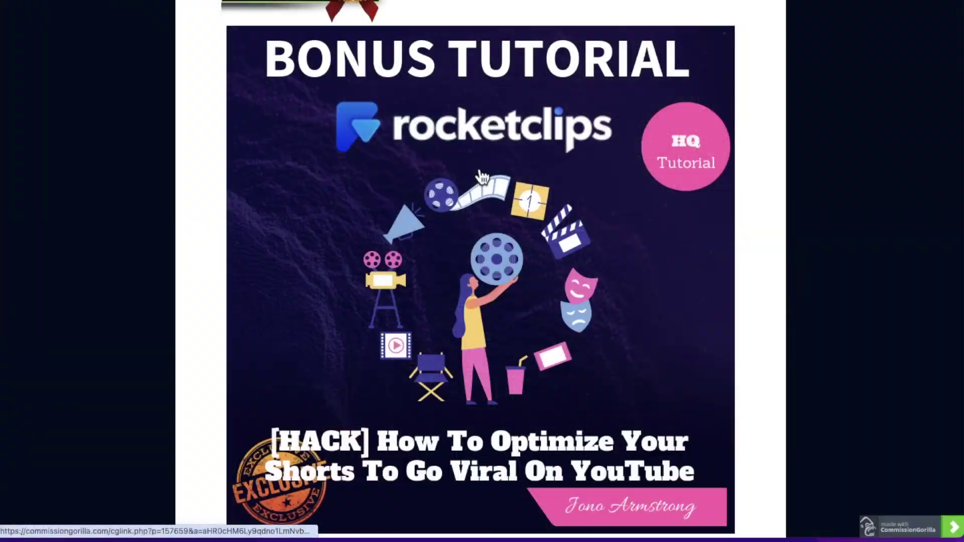
{"action": "scroll", "coordinate": [451, 200], "scroll_direction": "up", "scroll_amount": 15}
{"action": "scroll", "coordinate": [452, 202], "scroll_direction": "up", "scroll_amount": 5}
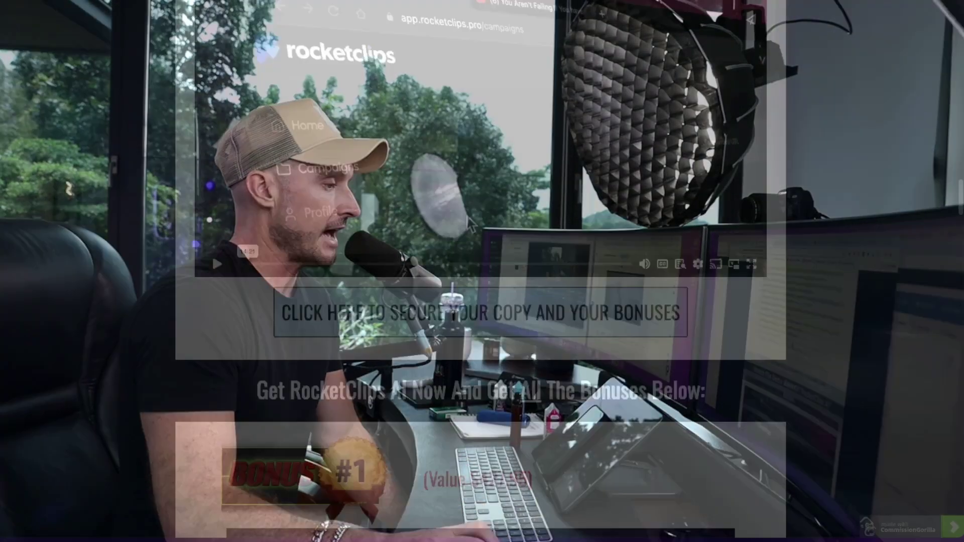
- Scroll to the 'Watch The Demo Video Of RocketClips AI' section with the 30-day guarantee
{"action": "scroll", "coordinate": [467, 232], "scroll_direction": "down", "scroll_amount": 6}
{"action": "scroll", "coordinate": [467, 232], "scroll_direction": "up", "scroll_amount": 8}
{"action": "scroll", "coordinate": [469, 235], "scroll_direction": "up", "scroll_amount": 2}
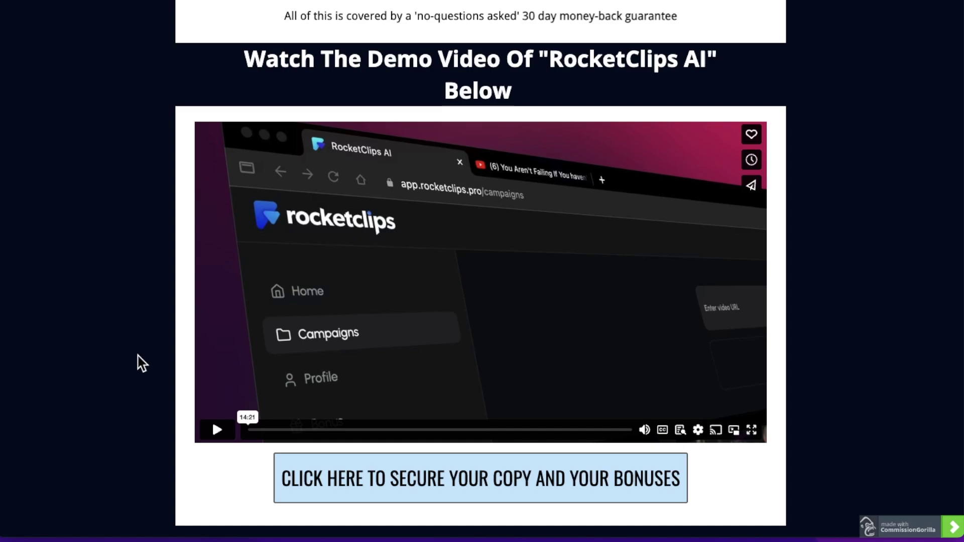
- Scroll down through the bonus page's upsell list to the Upsell #2 details
{"action": "scroll", "coordinate": [142, 363], "scroll_direction": "down", "scroll_amount": 20}
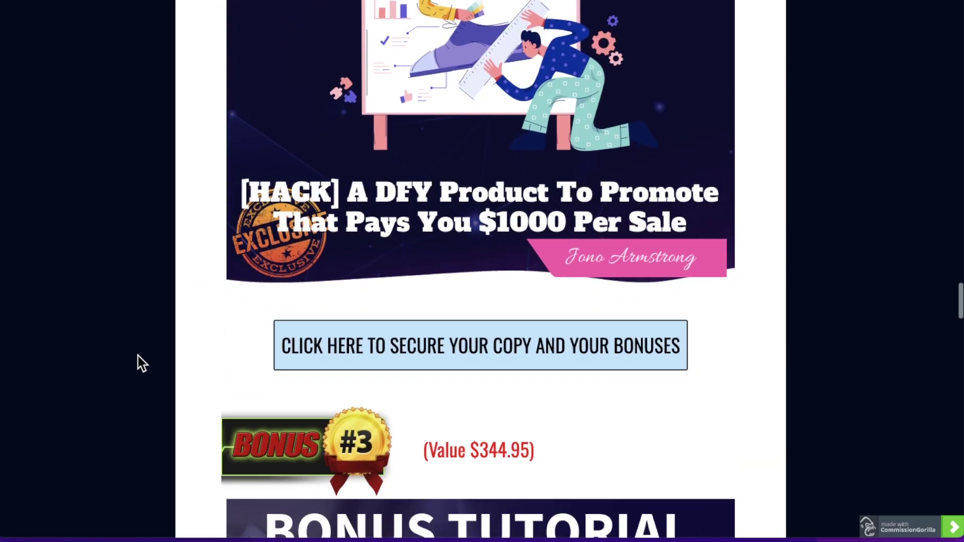
{"action": "scroll", "coordinate": [142, 364], "scroll_direction": "up", "scroll_amount": 20}
{"action": "scroll", "coordinate": [142, 364], "scroll_direction": "down", "scroll_amount": 3}
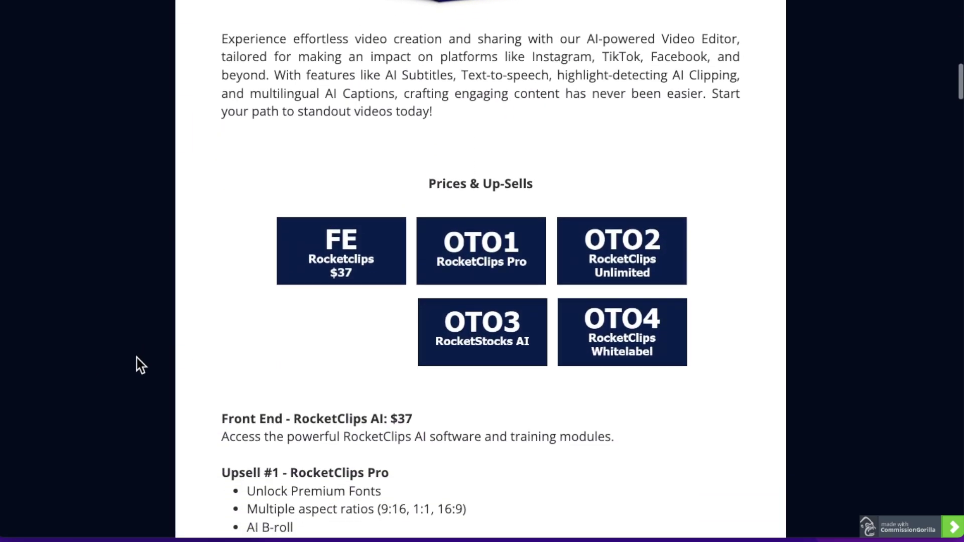
{"action": "scroll", "coordinate": [141, 365], "scroll_direction": "down", "scroll_amount": 1}
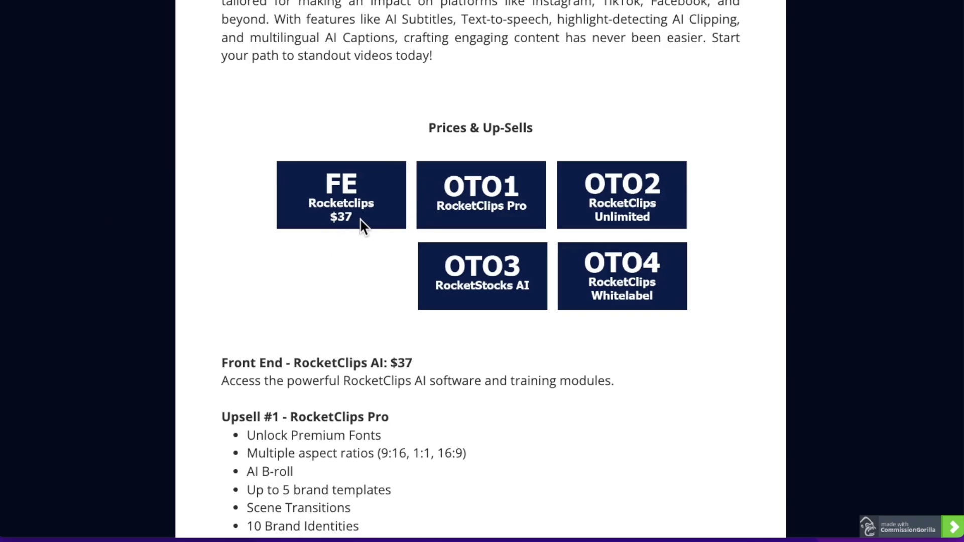
{"action": "scroll", "coordinate": [342, 241], "scroll_direction": "down", "scroll_amount": 20}
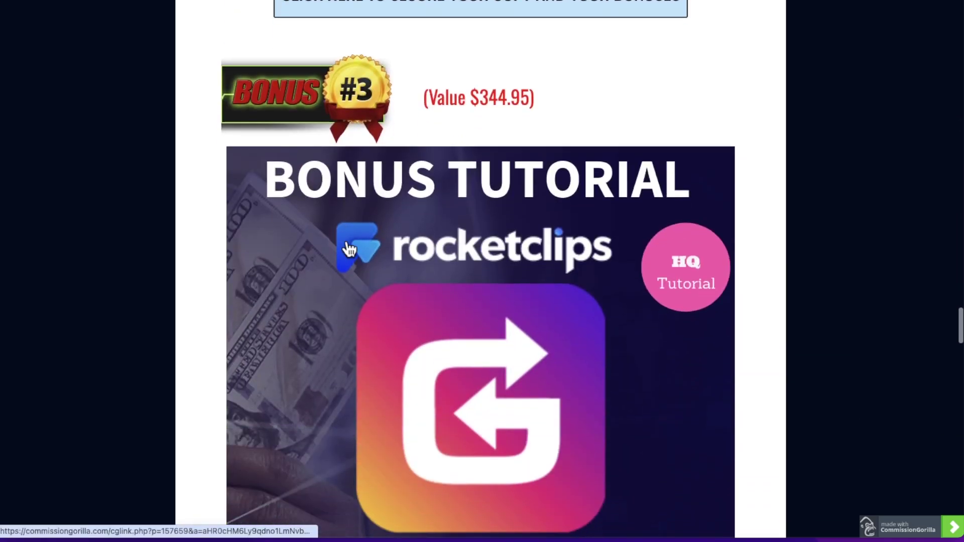
{"action": "scroll", "coordinate": [350, 249], "scroll_direction": "down", "scroll_amount": 20}
{"action": "scroll", "coordinate": [376, 274], "scroll_direction": "up", "scroll_amount": 20}
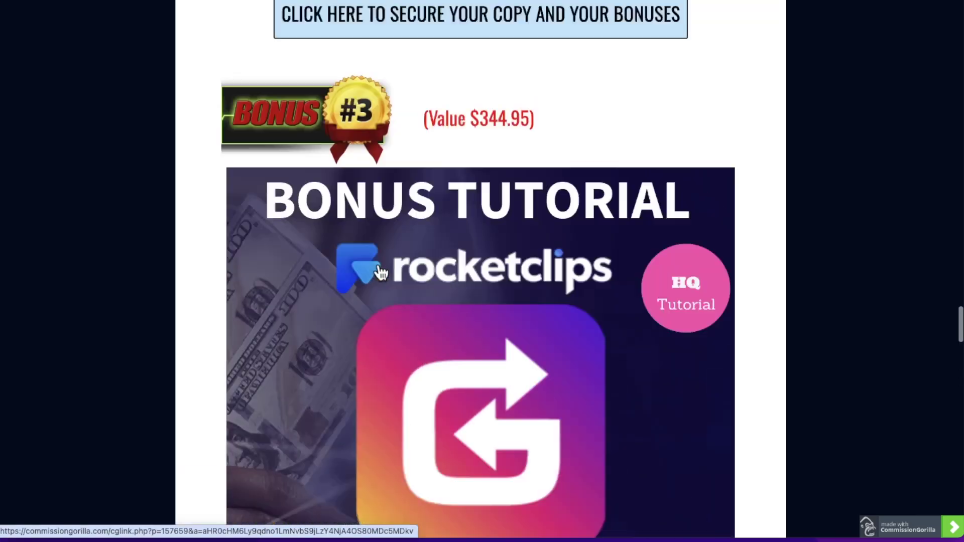
{"action": "scroll", "coordinate": [380, 271], "scroll_direction": "up", "scroll_amount": 17}
{"action": "scroll", "coordinate": [380, 271], "scroll_direction": "down", "scroll_amount": 20}
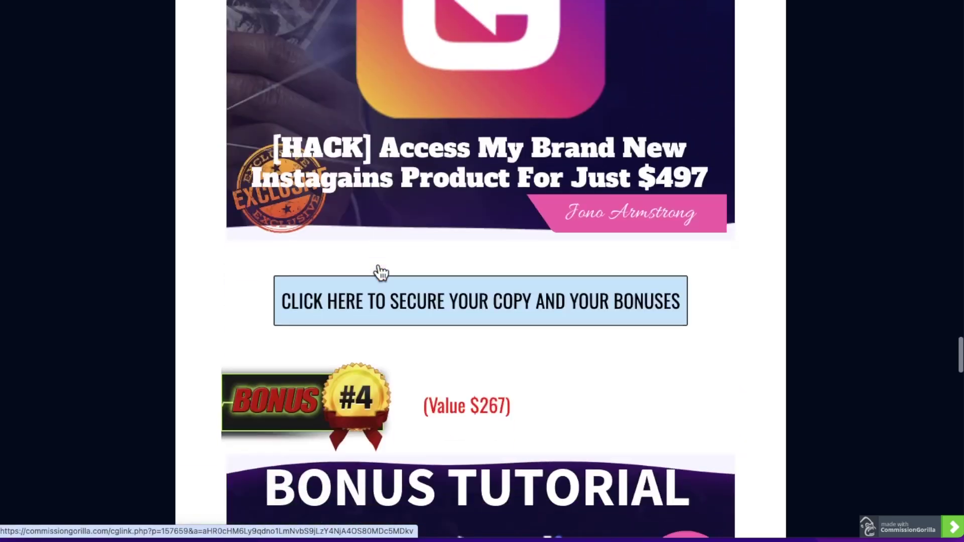
{"action": "scroll", "coordinate": [381, 272], "scroll_direction": "down", "scroll_amount": 8}
{"action": "scroll", "coordinate": [380, 272], "scroll_direction": "up", "scroll_amount": 20}
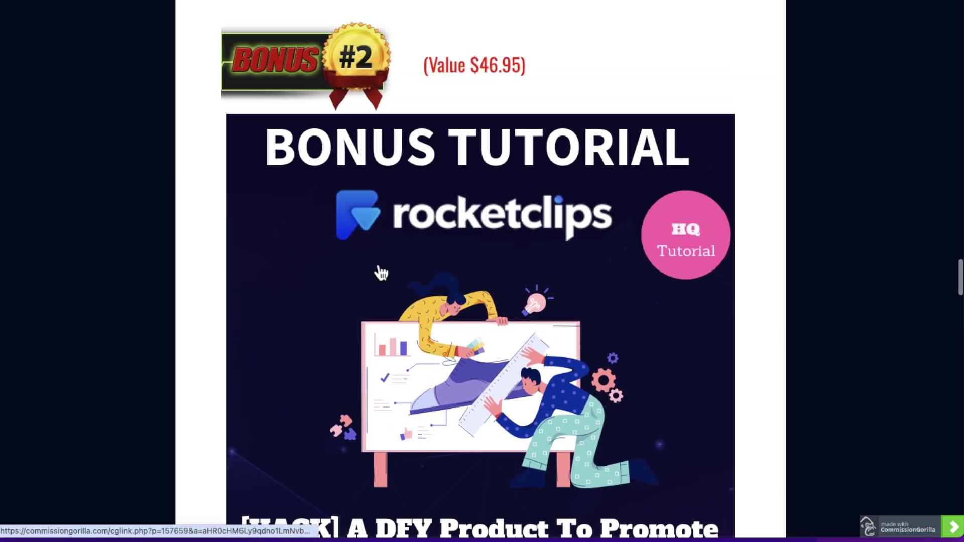
{"action": "scroll", "coordinate": [380, 272], "scroll_direction": "up", "scroll_amount": 20}
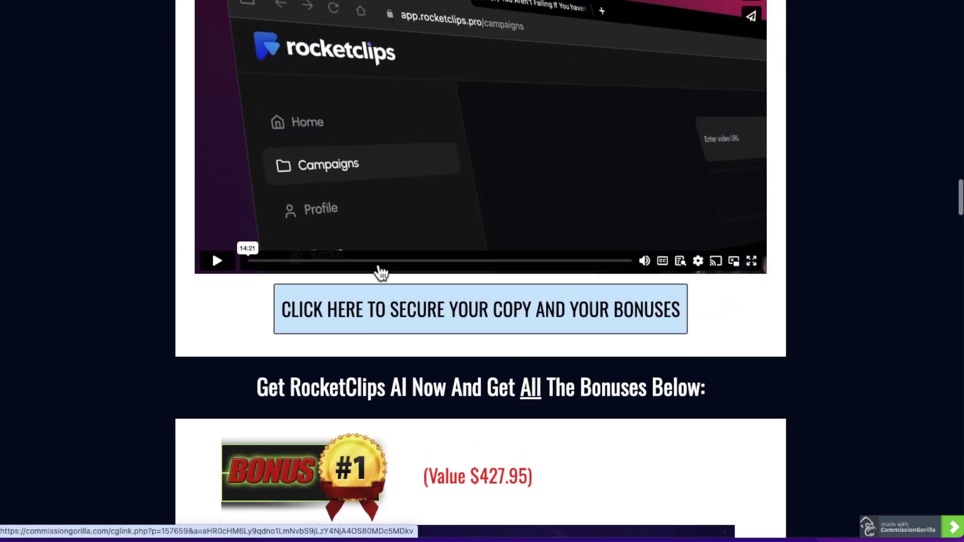
{"action": "scroll", "coordinate": [380, 271], "scroll_direction": "up", "scroll_amount": 20}
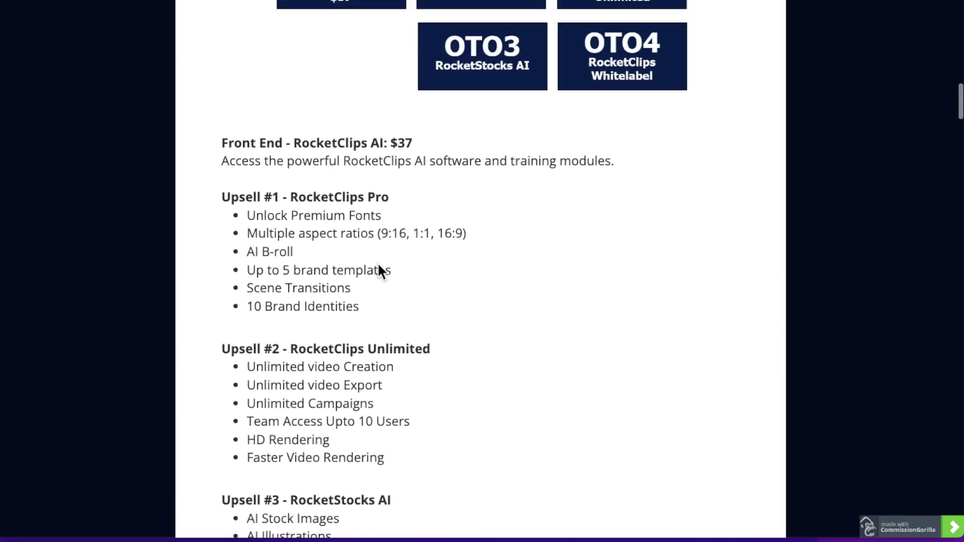
{"action": "scroll", "coordinate": [381, 271], "scroll_direction": "up", "scroll_amount": 5}
{"action": "scroll", "coordinate": [330, 261], "scroll_direction": "down", "scroll_amount": 3}
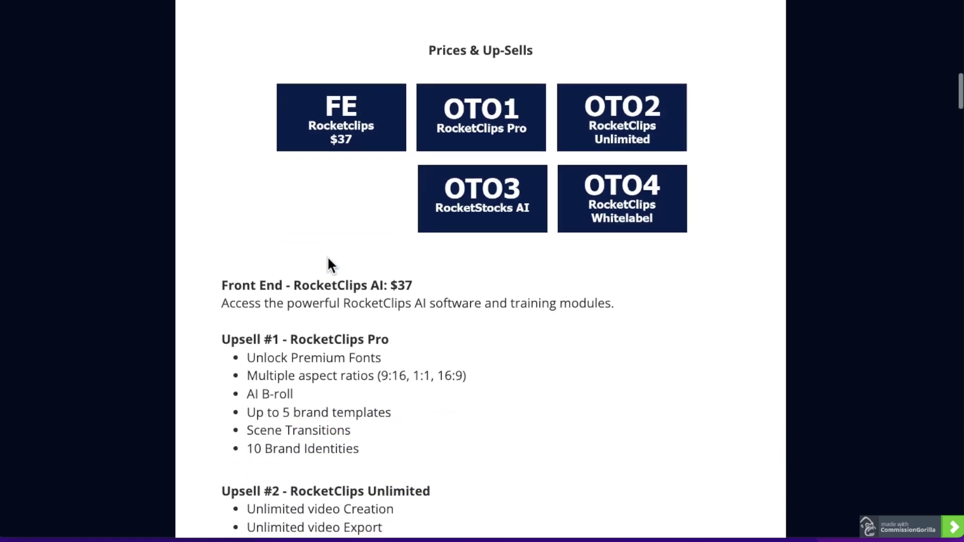
{"action": "scroll", "coordinate": [279, 256], "scroll_direction": "down", "scroll_amount": 2}
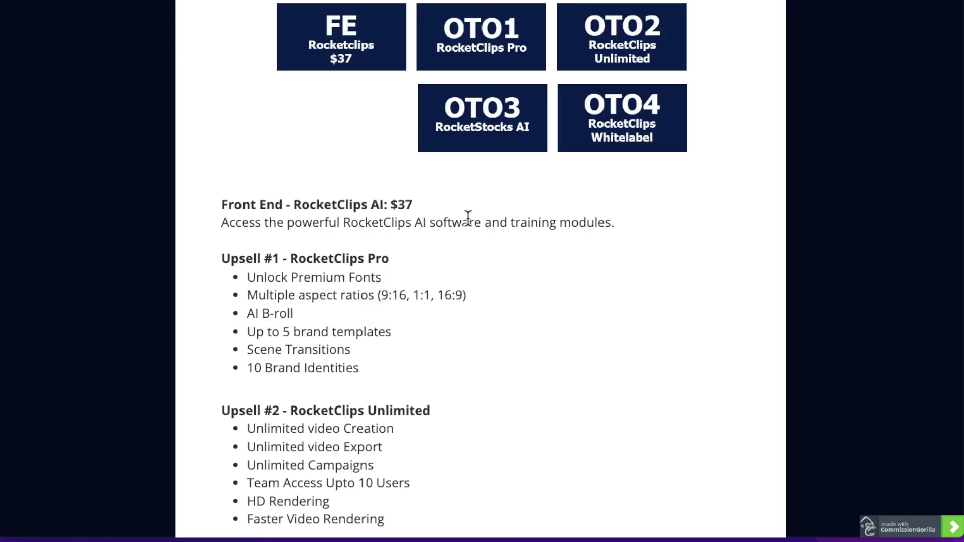
{"action": "scroll", "coordinate": [441, 311], "scroll_direction": "down", "scroll_amount": 1}
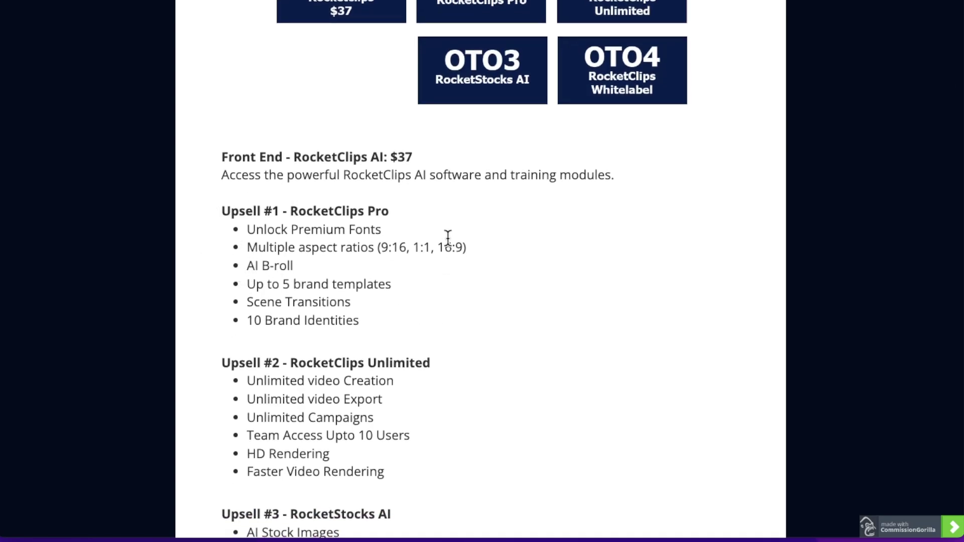
{"action": "scroll", "coordinate": [354, 151], "scroll_direction": "up", "scroll_amount": 2}
{"action": "scroll", "coordinate": [340, 146], "scroll_direction": "down", "scroll_amount": 2}
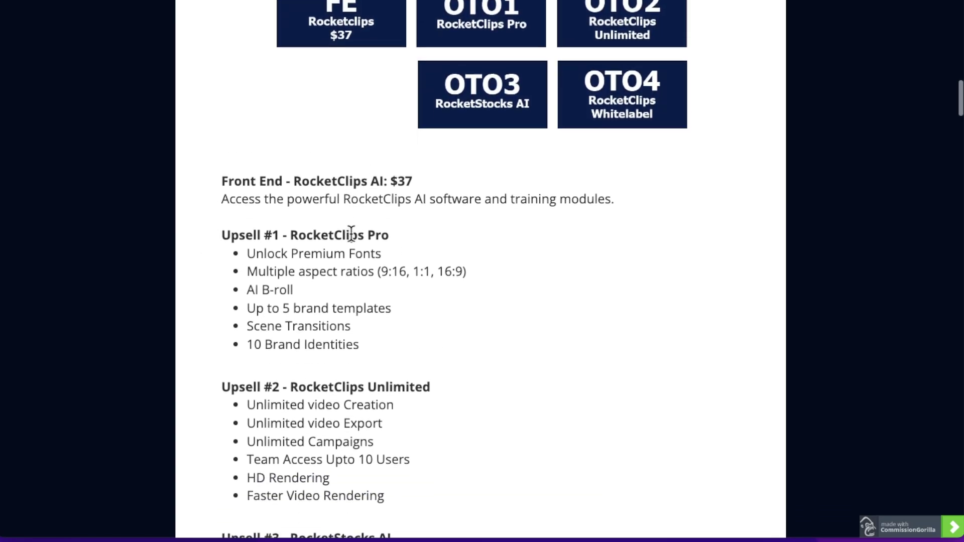
{"action": "scroll", "coordinate": [331, 260], "scroll_direction": "down", "scroll_amount": 1}
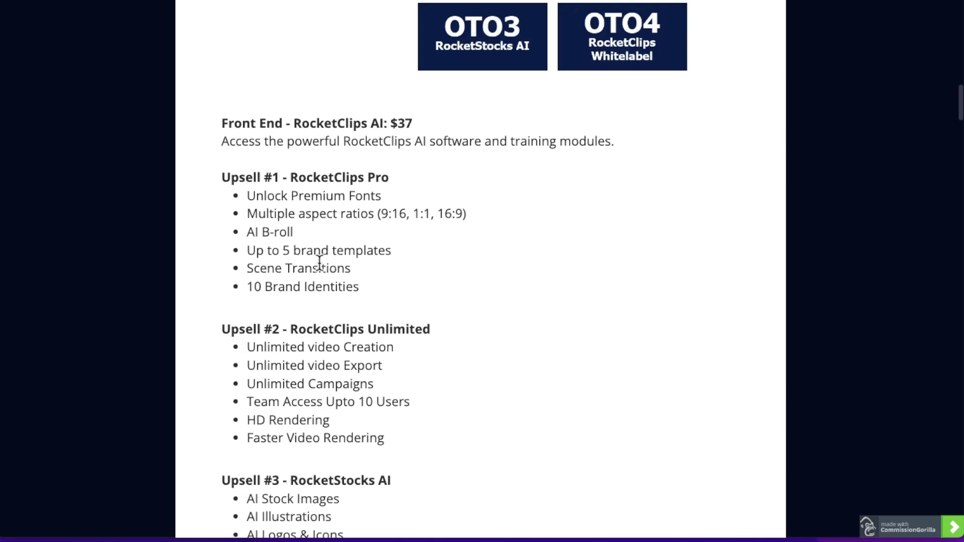
{"action": "scroll", "coordinate": [400, 295], "scroll_direction": "down", "scroll_amount": 2}
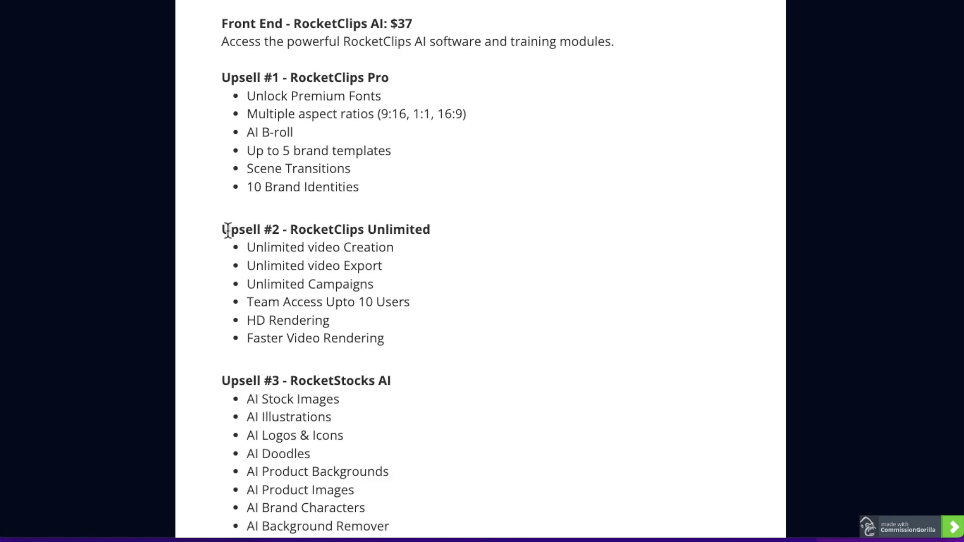
- Highlight and clear the 'Upsell #2 - RocketClips Unlimited' heading, then return to Prices & Up-Sells
{"action": "left_click_drag", "start_coordinate": [221, 230], "coordinate": [431, 230]}
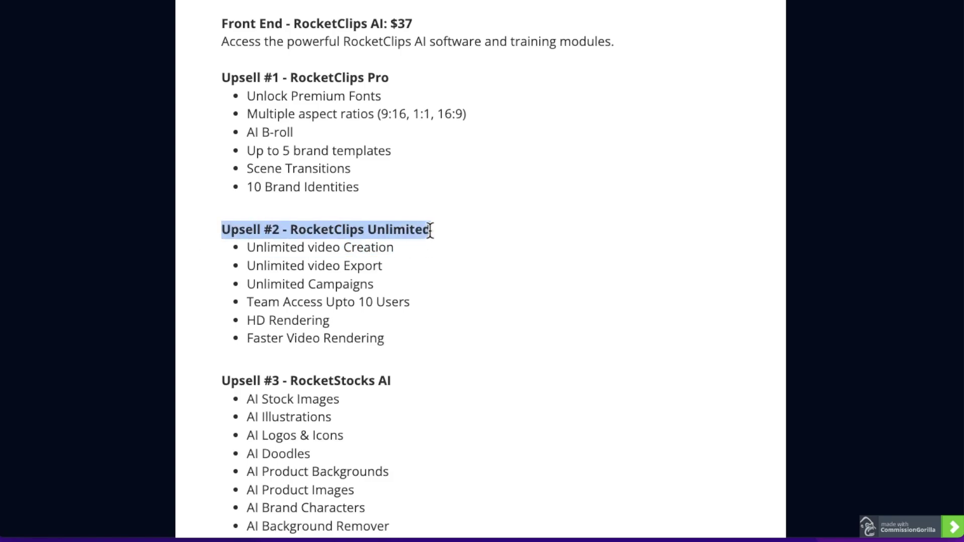
{"action": "left_click", "coordinate": [424, 260]}
{"action": "scroll", "coordinate": [410, 266], "scroll_direction": "down", "scroll_amount": 1}
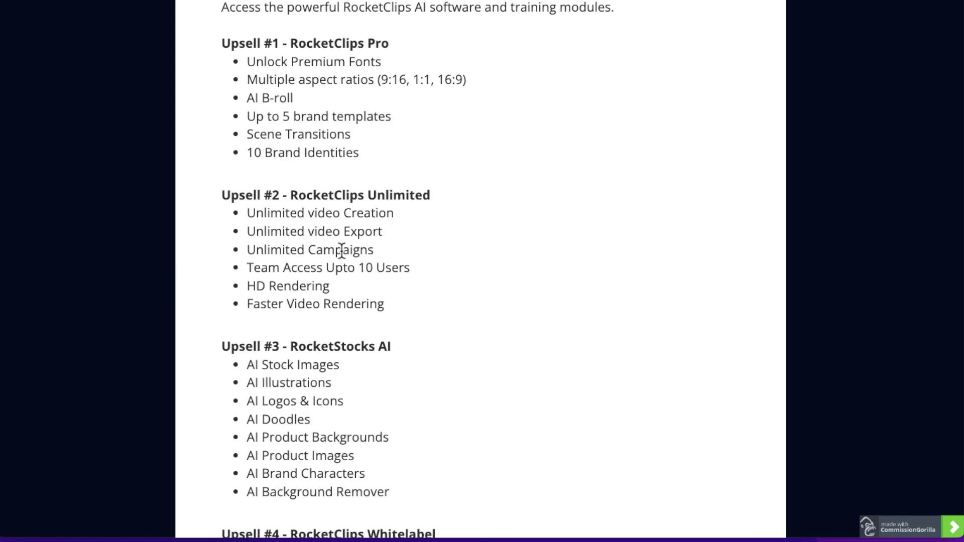
{"action": "scroll", "coordinate": [374, 252], "scroll_direction": "up", "scroll_amount": 3}
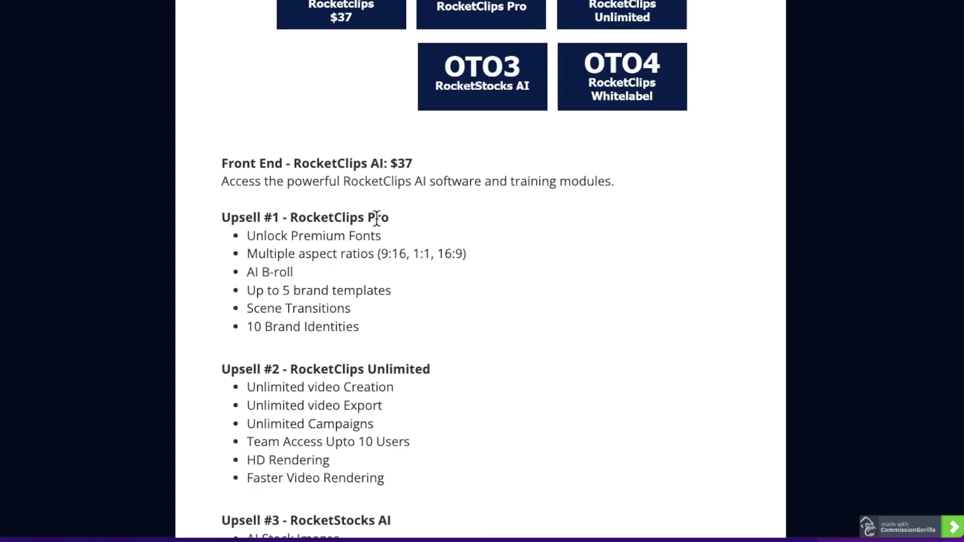
{"action": "scroll", "coordinate": [406, 327], "scroll_direction": "down", "scroll_amount": 2}
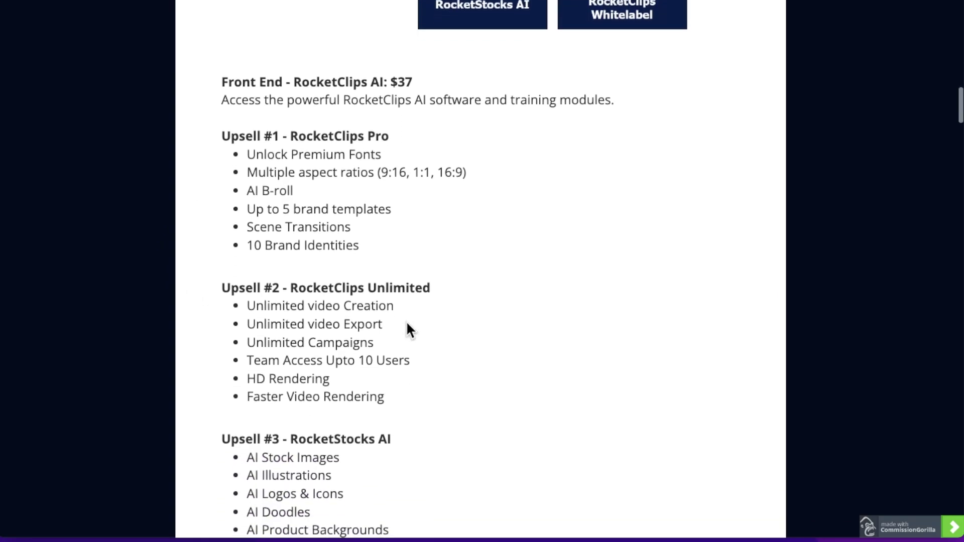
{"action": "scroll", "coordinate": [349, 242], "scroll_direction": "up", "scroll_amount": 1}
{"action": "scroll", "coordinate": [350, 244], "scroll_direction": "up", "scroll_amount": 3}
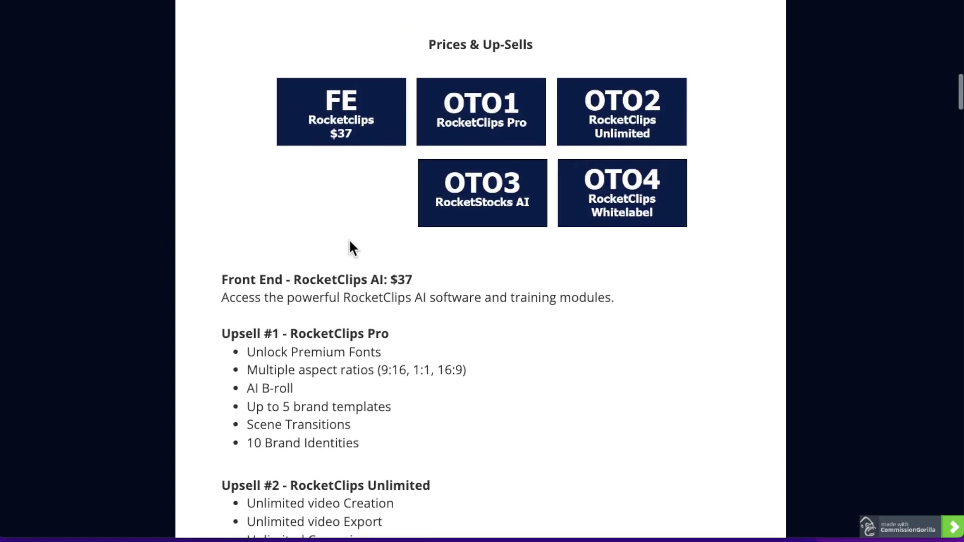
{"action": "scroll", "coordinate": [338, 246], "scroll_direction": "down", "scroll_amount": 1}
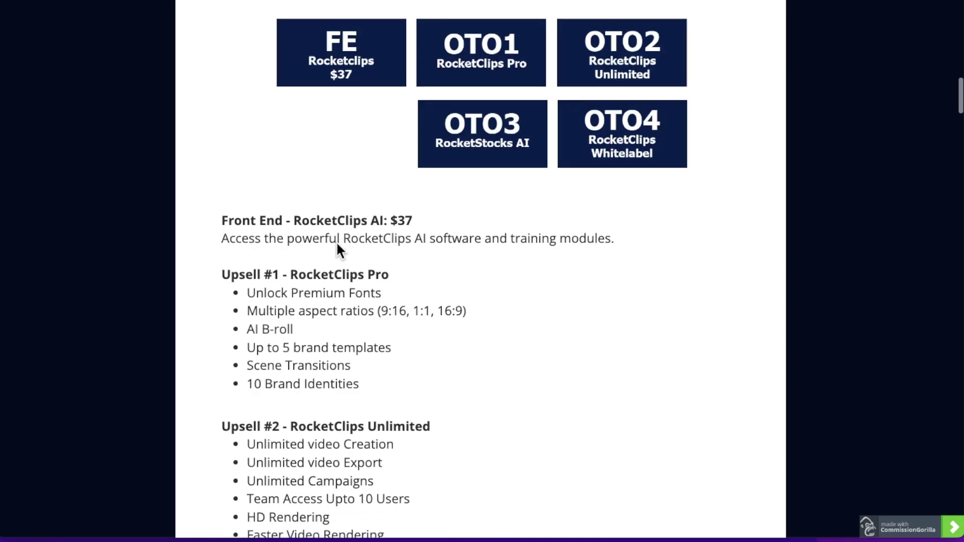
{"action": "scroll", "coordinate": [337, 247], "scroll_direction": "down", "scroll_amount": 3}
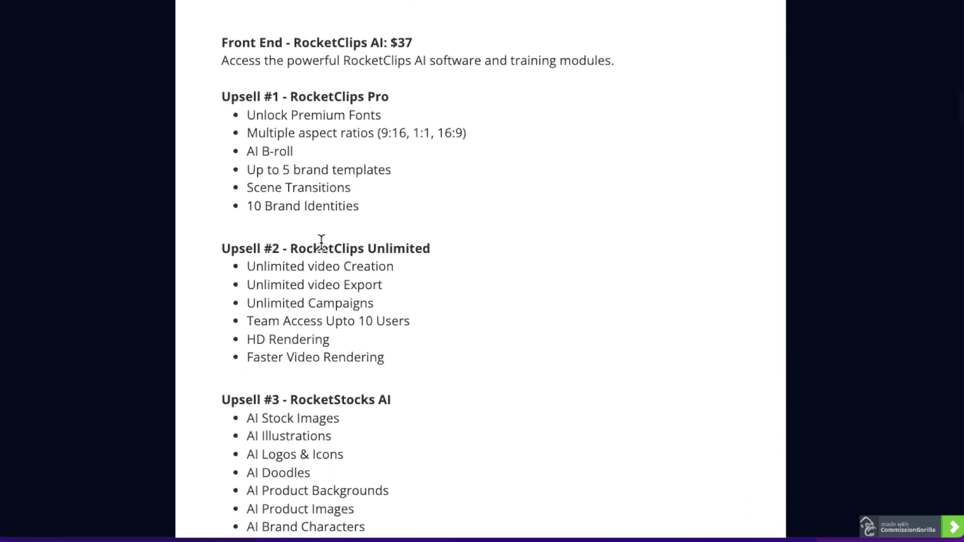
{"action": "scroll", "coordinate": [432, 236], "scroll_direction": "up", "scroll_amount": 4}
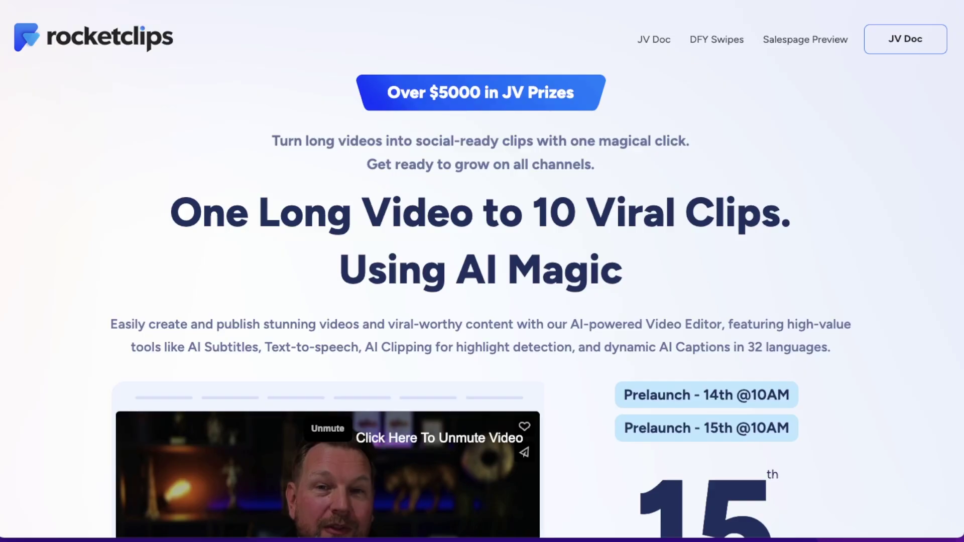
- Scroll to the RocketClipsAI Funnel Details cards showing the front end and four upgrades
{"action": "scroll", "coordinate": [625, 201], "scroll_direction": "down", "scroll_amount": 20}
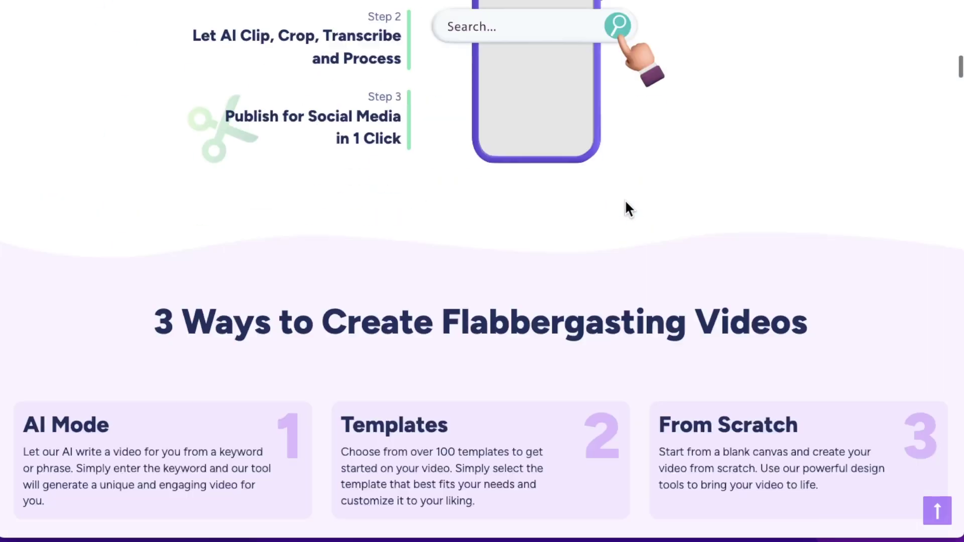
{"action": "scroll", "coordinate": [626, 201], "scroll_direction": "down", "scroll_amount": 15}
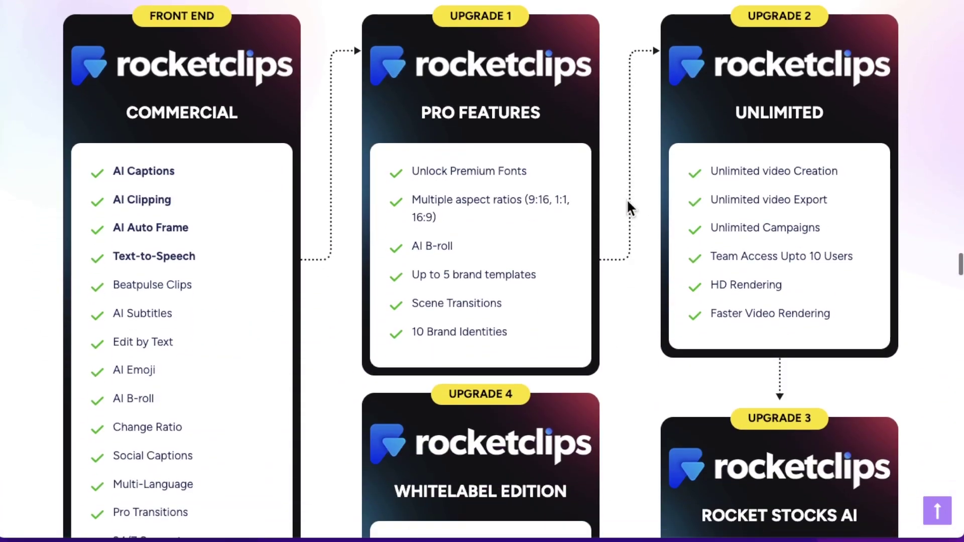
{"action": "scroll", "coordinate": [627, 199], "scroll_direction": "up", "scroll_amount": 1}
{"action": "scroll", "coordinate": [624, 203], "scroll_direction": "up", "scroll_amount": 4}
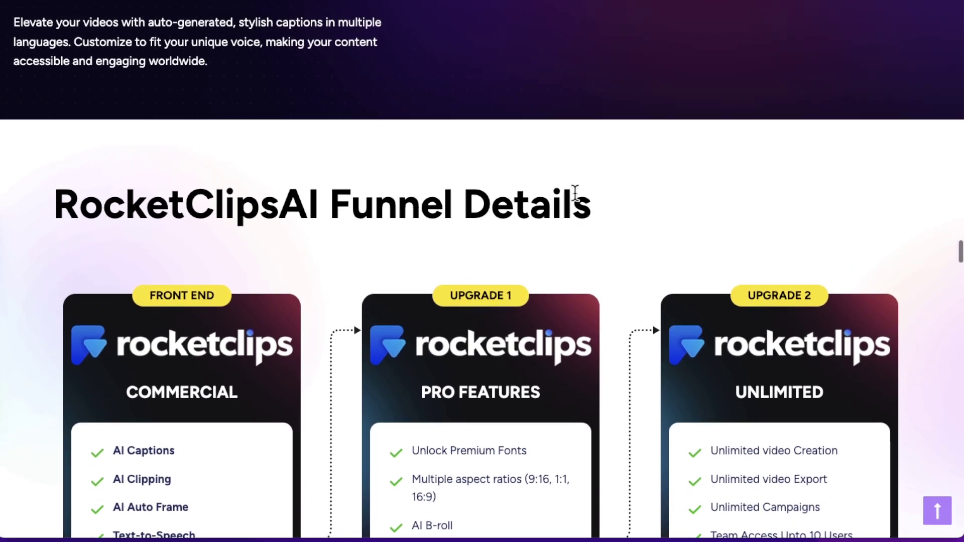
{"action": "scroll", "coordinate": [598, 199], "scroll_direction": "down", "scroll_amount": 9}
{"action": "scroll", "coordinate": [574, 192], "scroll_direction": "down", "scroll_amount": 5}
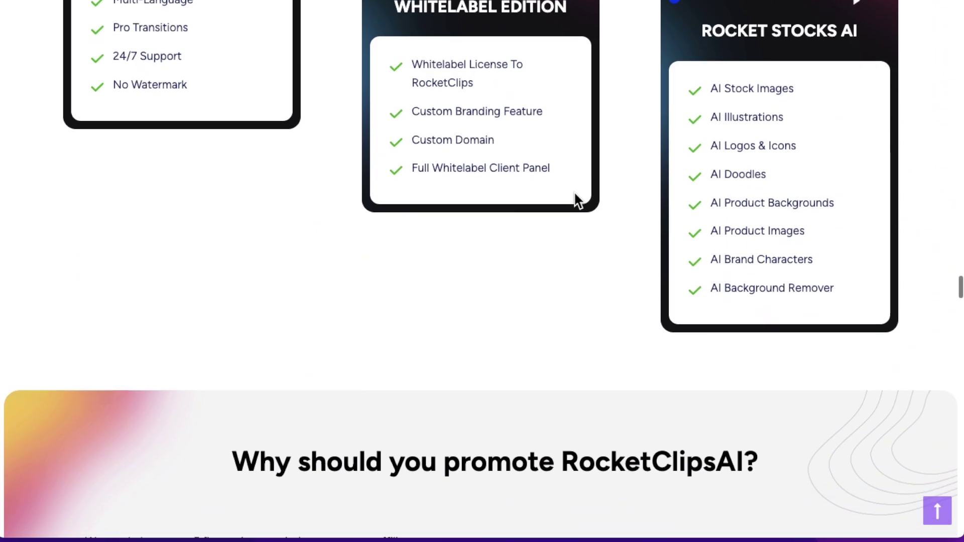
{"action": "scroll", "coordinate": [574, 191], "scroll_direction": "up", "scroll_amount": 15}
{"action": "scroll", "coordinate": [482, 271], "scroll_direction": "down", "scroll_amount": 10}
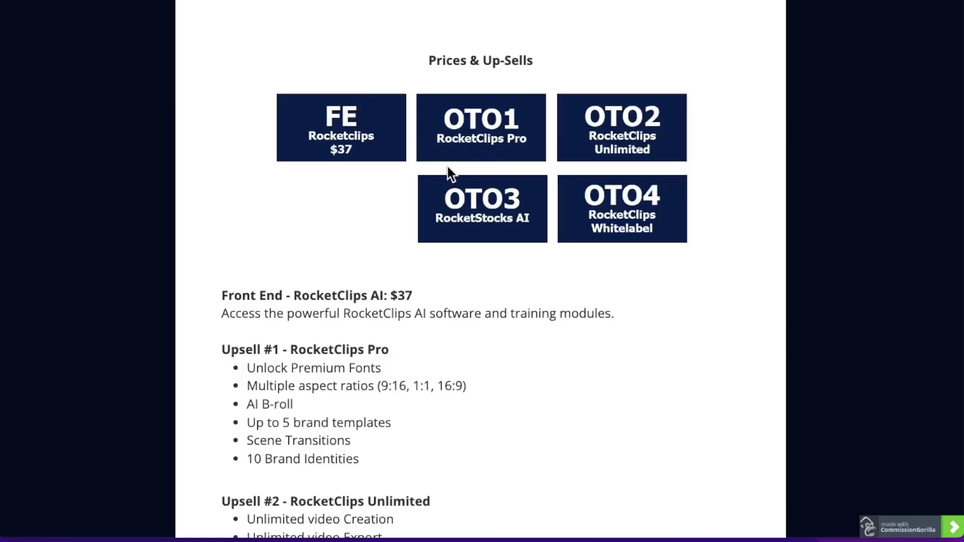
- Scroll past the OTO banners to Upsell #4 RocketClips Whitelabel and the Key Benefits heading
{"action": "scroll", "coordinate": [437, 185], "scroll_direction": "down", "scroll_amount": 10}
{"action": "scroll", "coordinate": [422, 187], "scroll_direction": "up", "scroll_amount": 2}
{"action": "scroll", "coordinate": [421, 187], "scroll_direction": "up", "scroll_amount": 1}
{"action": "scroll", "coordinate": [336, 221], "scroll_direction": "down", "scroll_amount": 1}
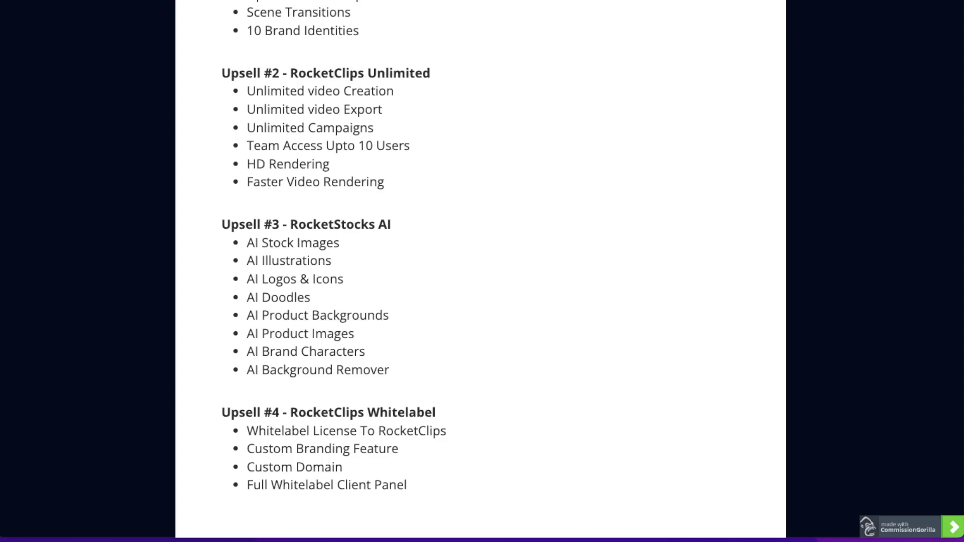
{"action": "scroll", "coordinate": [323, 273], "scroll_direction": "down", "scroll_amount": 1}
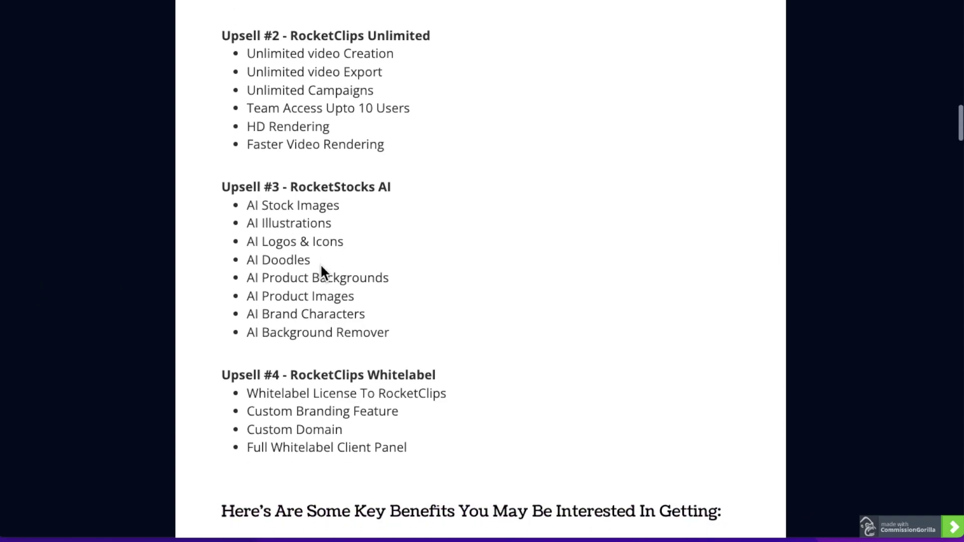